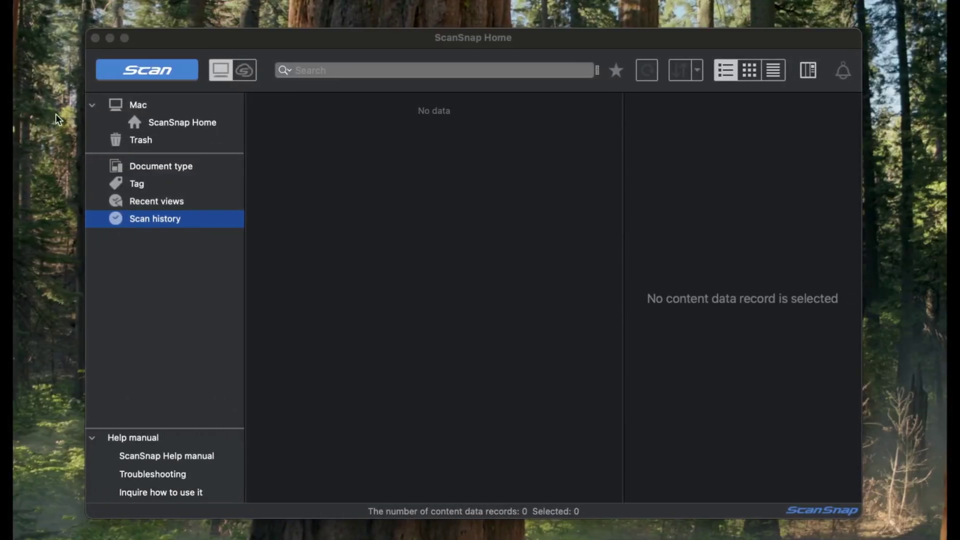
Add a new scan profile from the Scan to Folder template and rename it Scan2Invoice
click(153, 79)
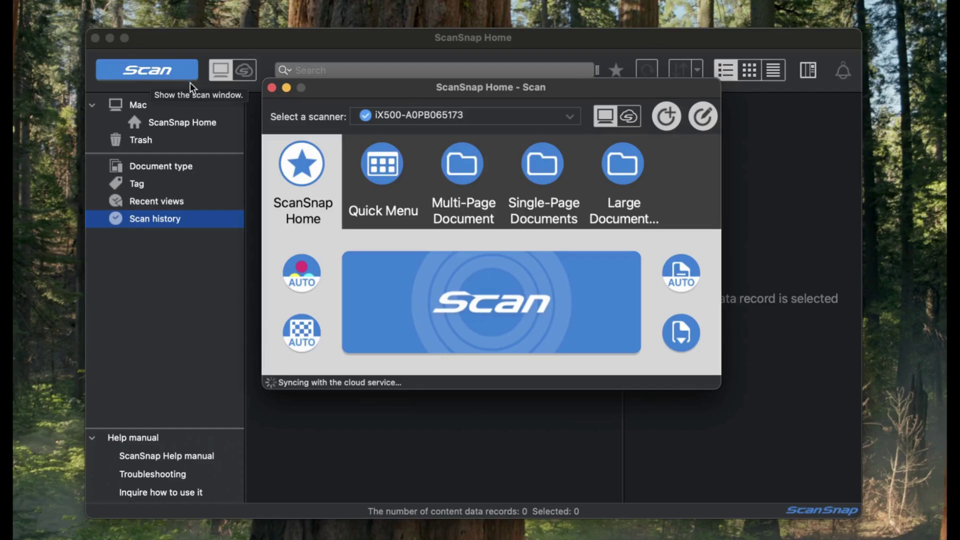
click(669, 122)
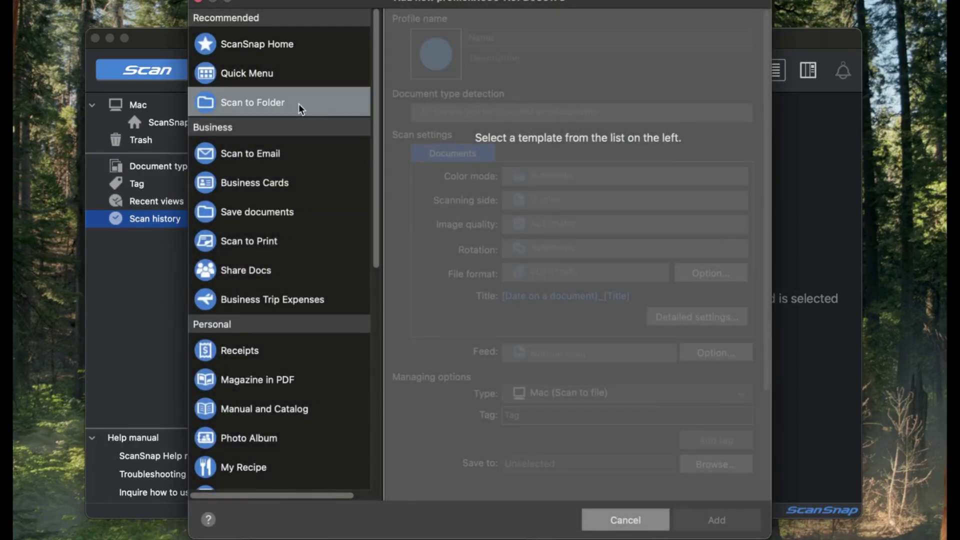
click(274, 110)
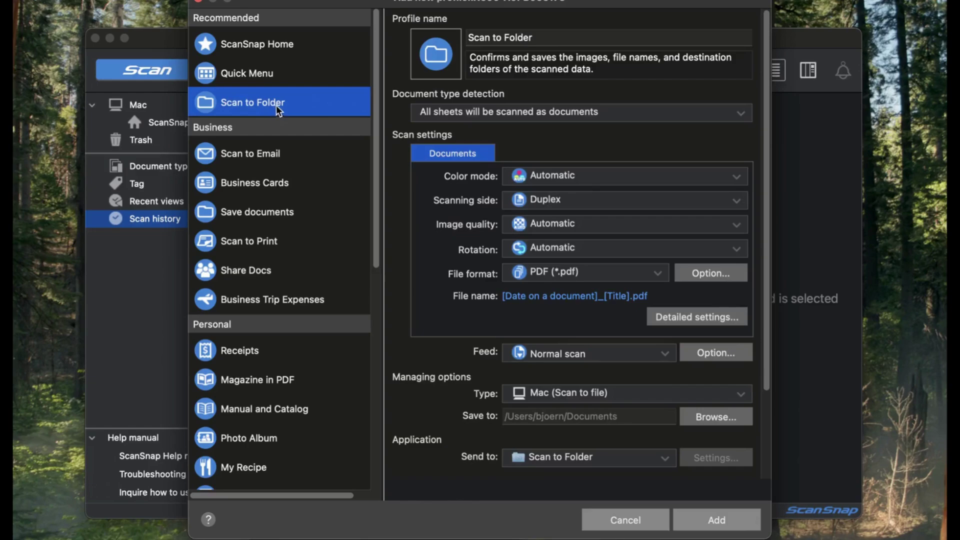
click(552, 37)
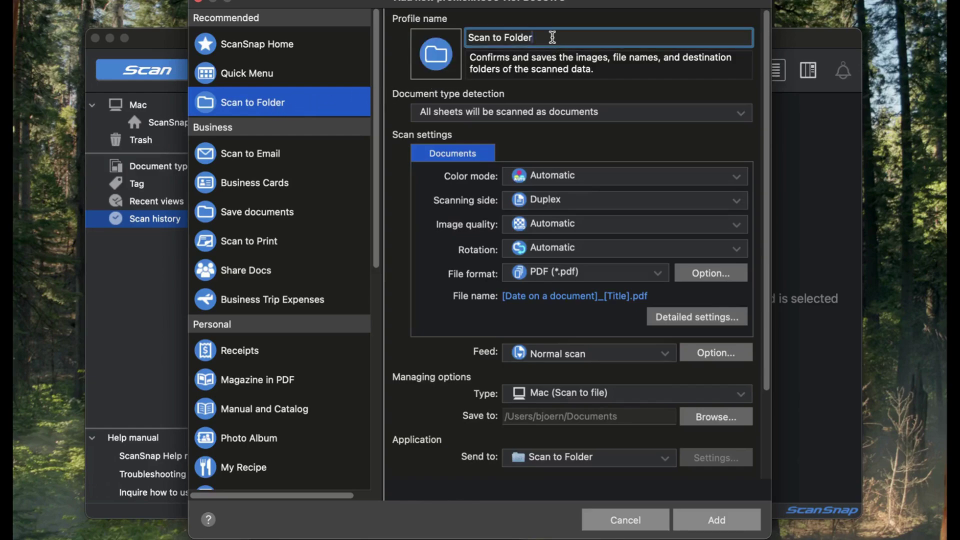
key(BackSpace)
key(BackSpace)
key(BackSpace)
key(BackSpace)
key(BackSpace)
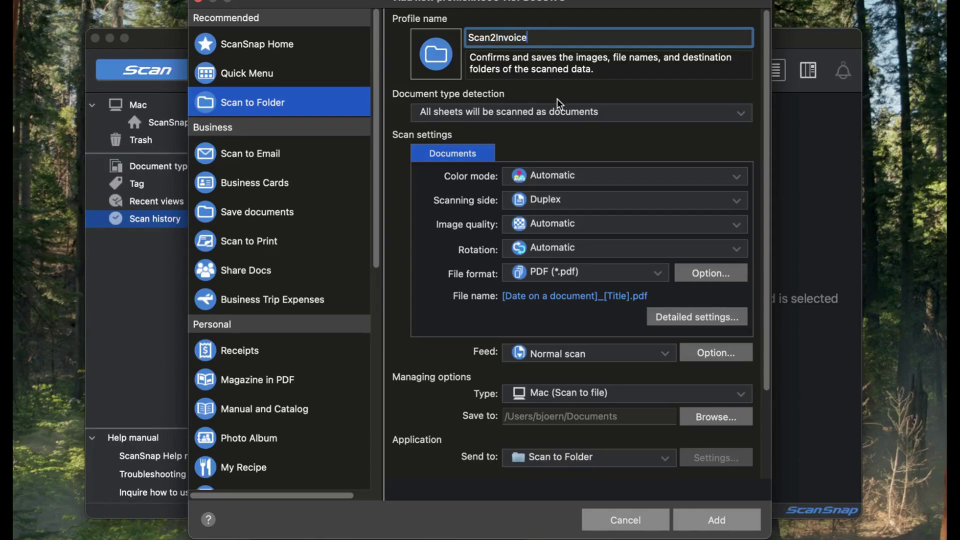
Enable Convert to Searchable PDF in the profile's detailed file format settings, accepting the warning
click(698, 274)
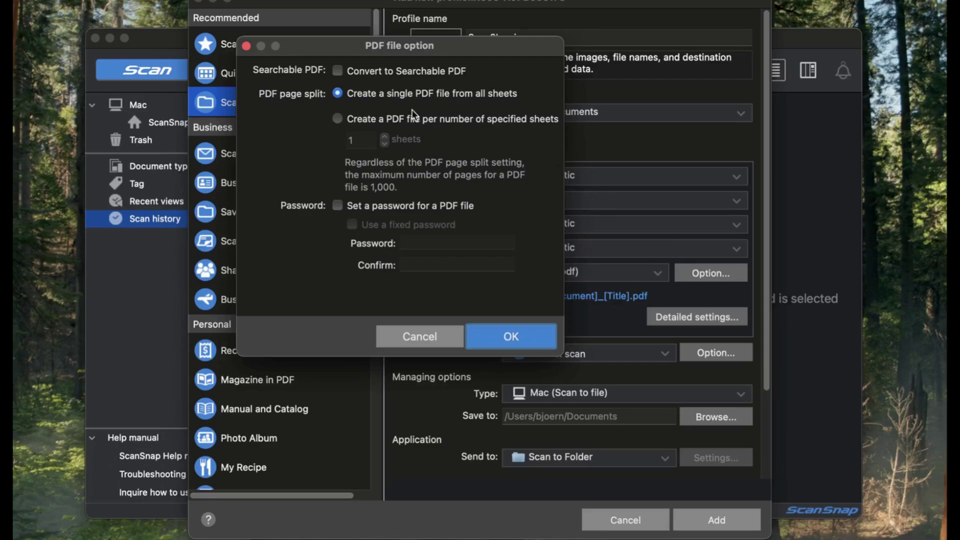
click(436, 341)
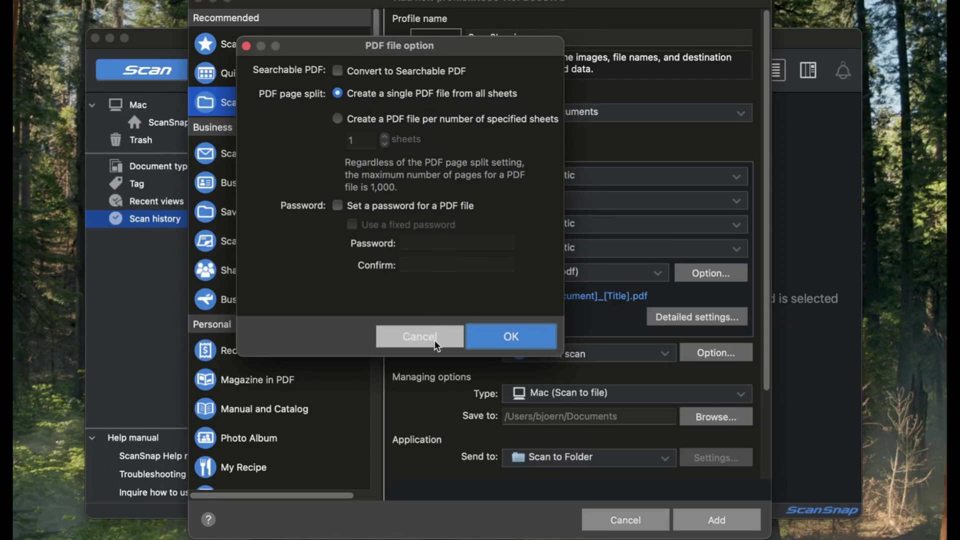
click(654, 319)
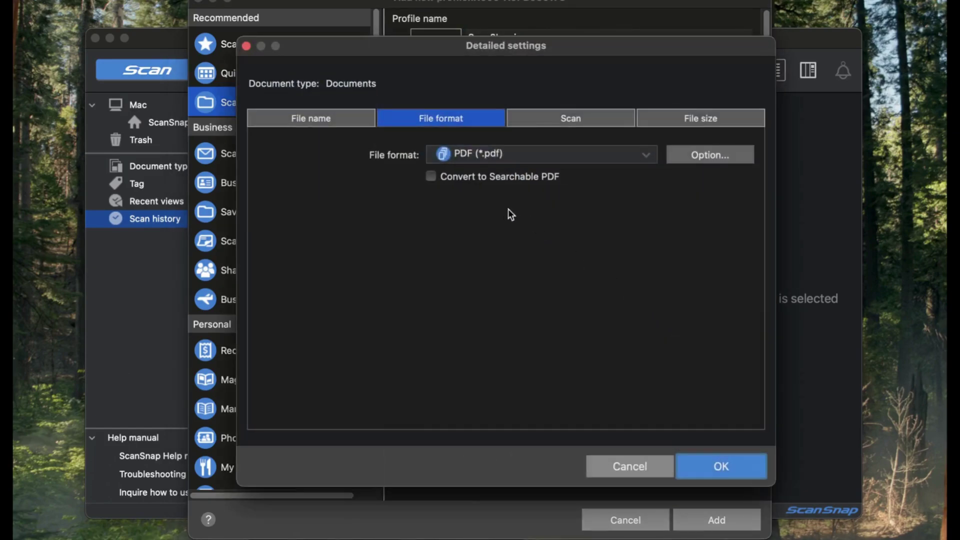
click(431, 175)
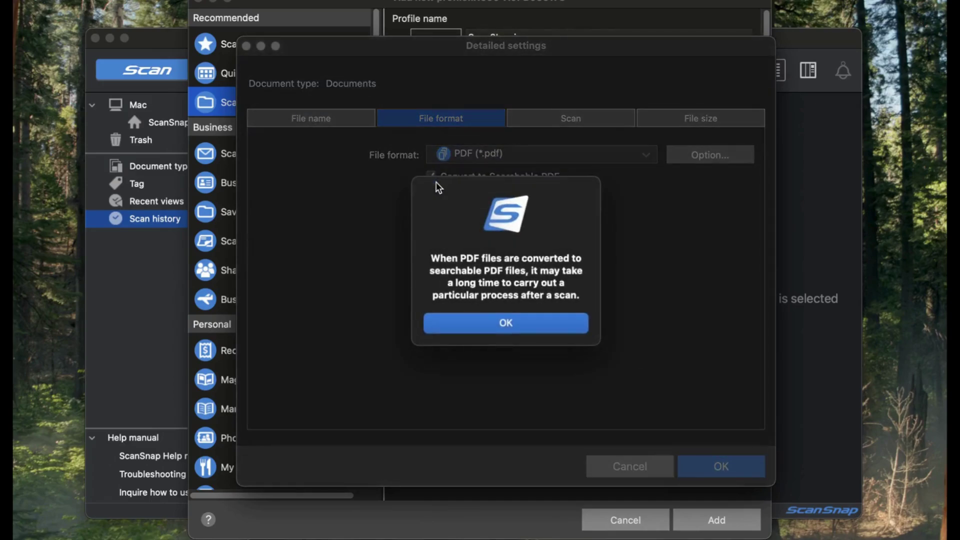
click(495, 325)
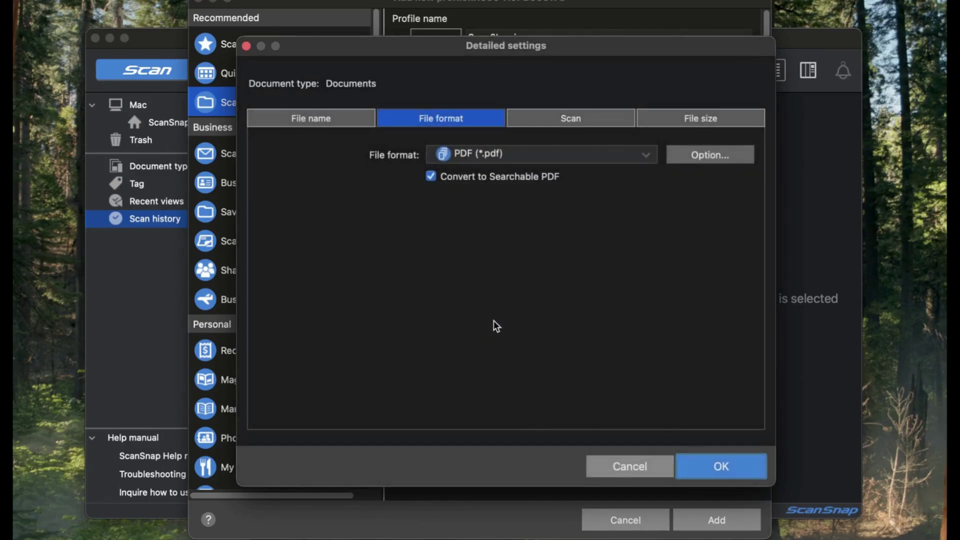
click(715, 465)
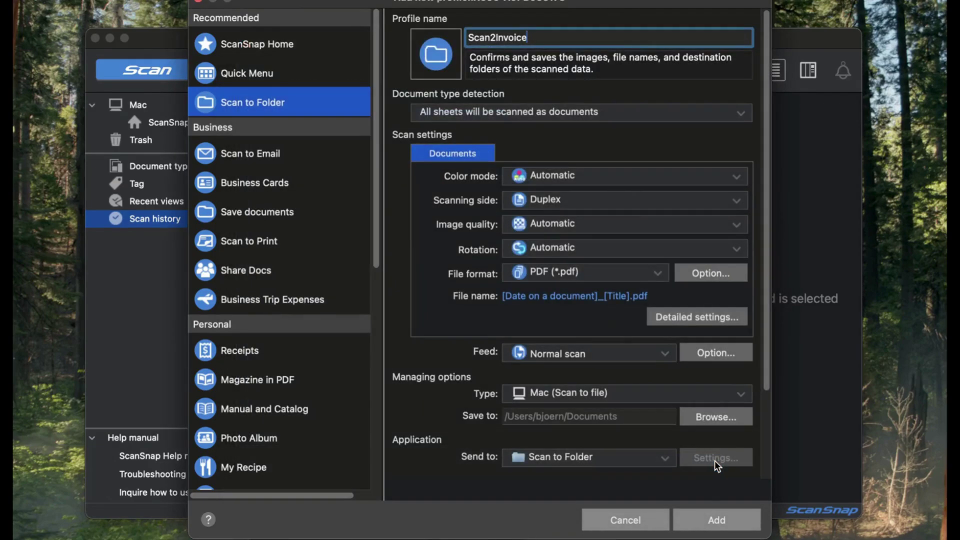
Scroll down to the Send to list and open its Application settings, which are still empty
scroll(769, 347, down, 1)
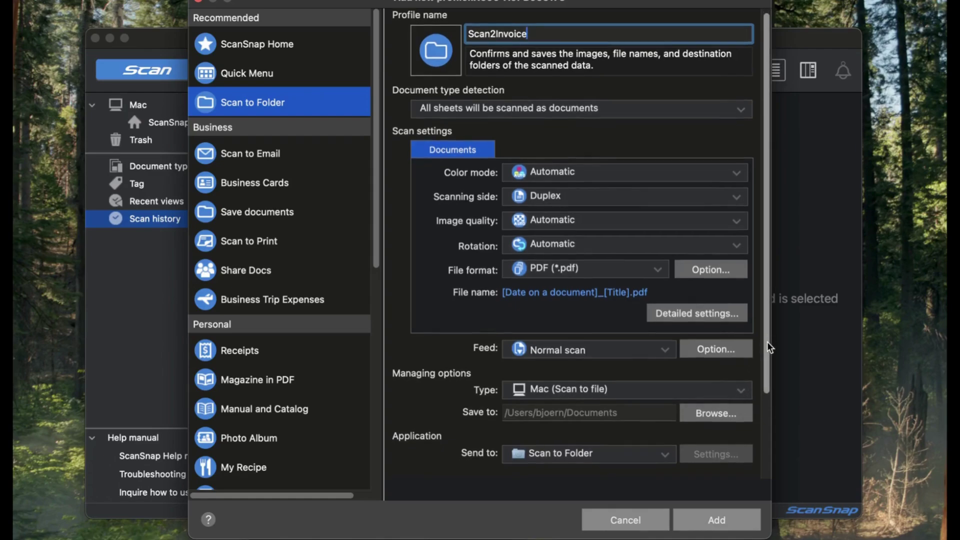
drag(769, 348, 776, 420)
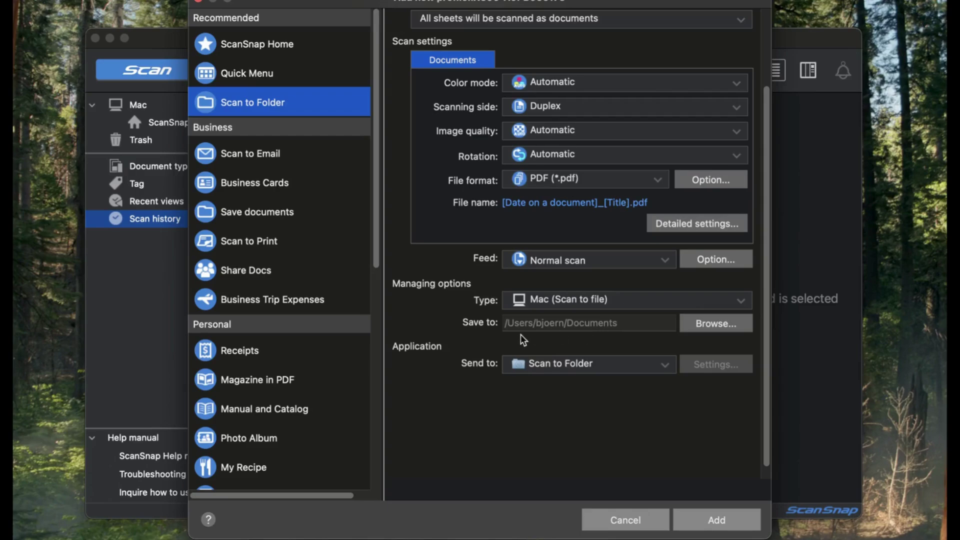
click(573, 369)
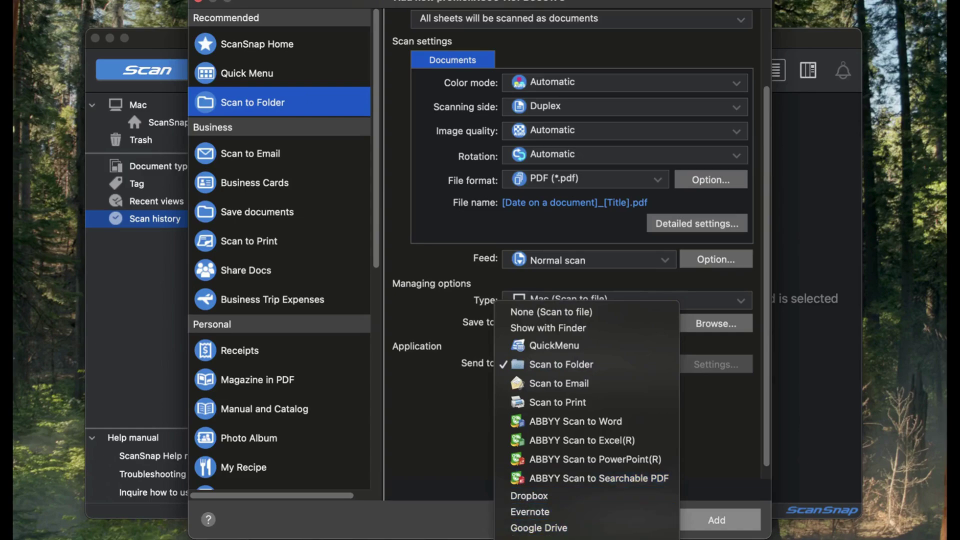
click(550, 538)
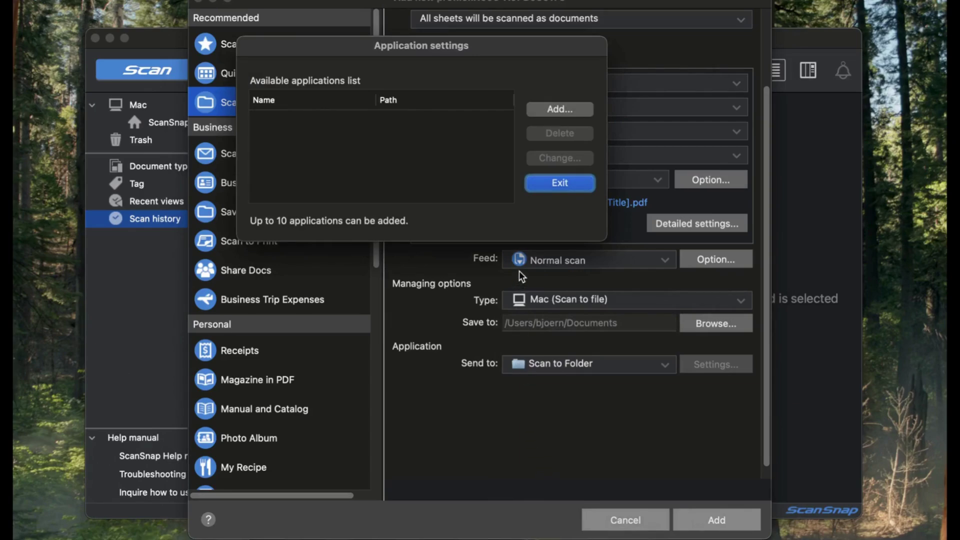
Add /Applications/Scan2Invoice.app with display name Scan2Invoice to the available applications, then exit
click(554, 110)
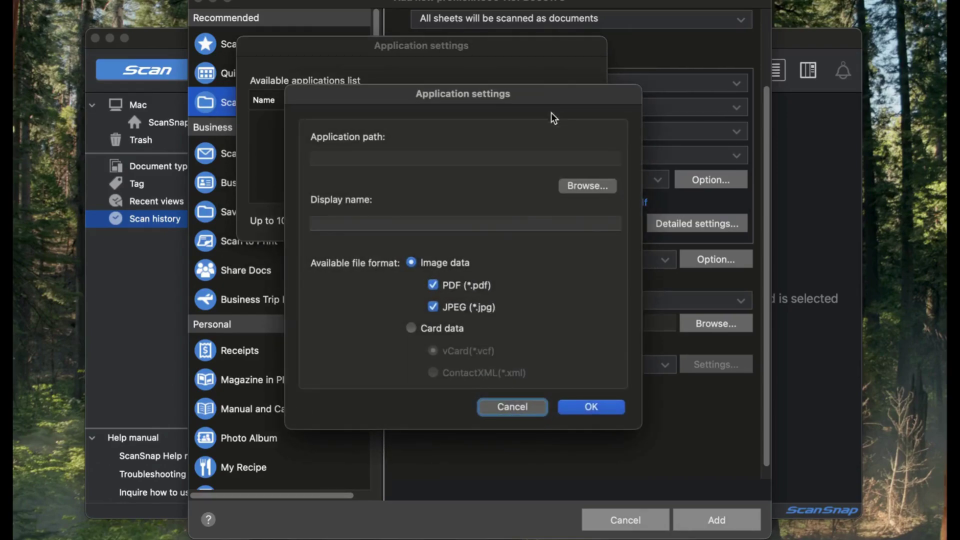
click(577, 187)
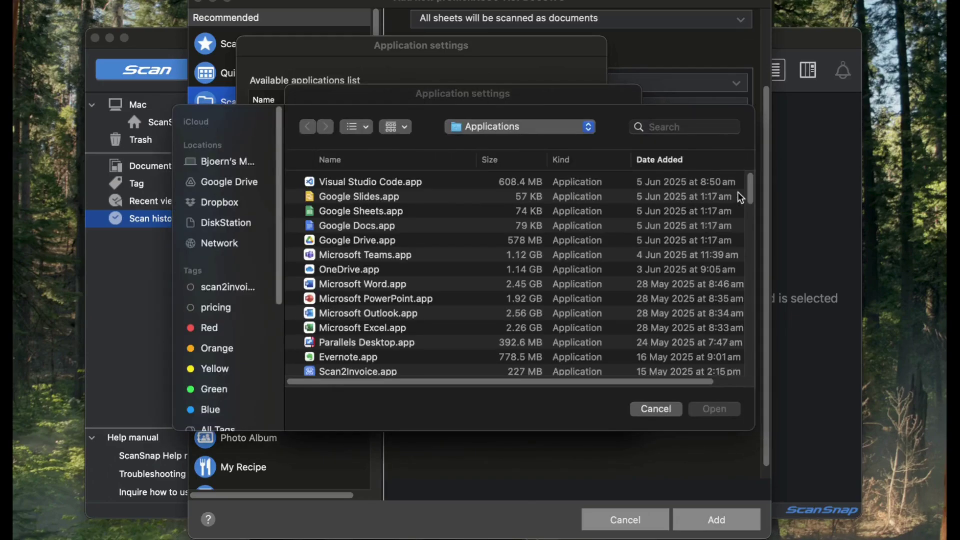
drag(750, 190, 750, 203)
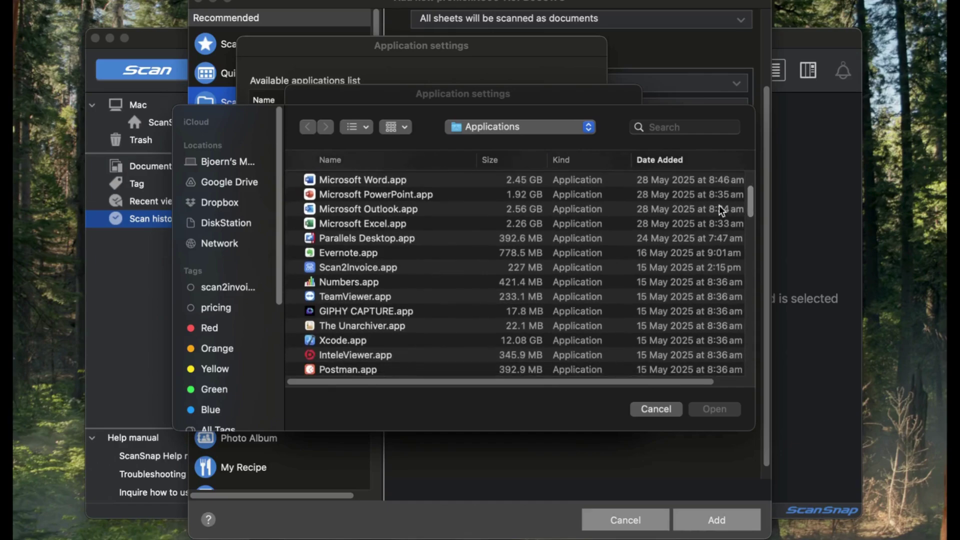
click(386, 269)
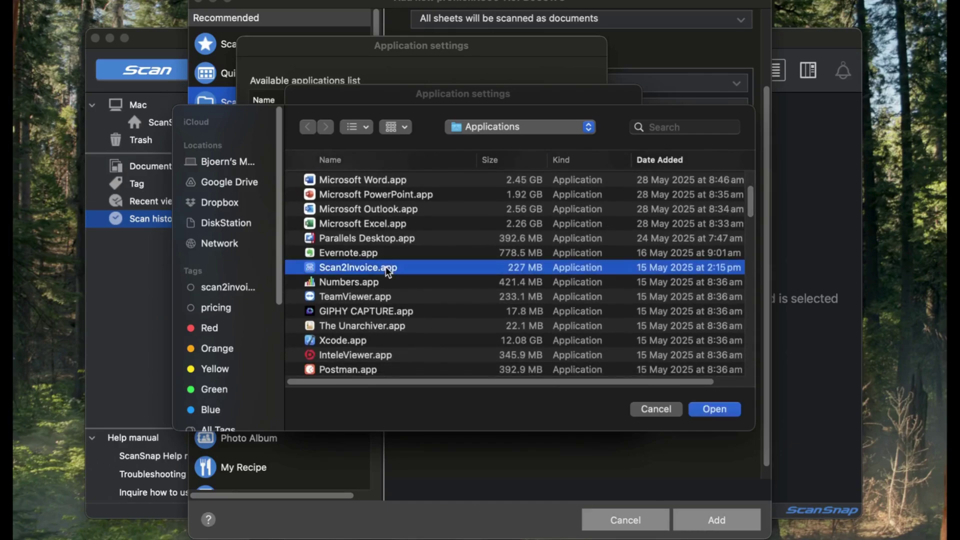
click(715, 410)
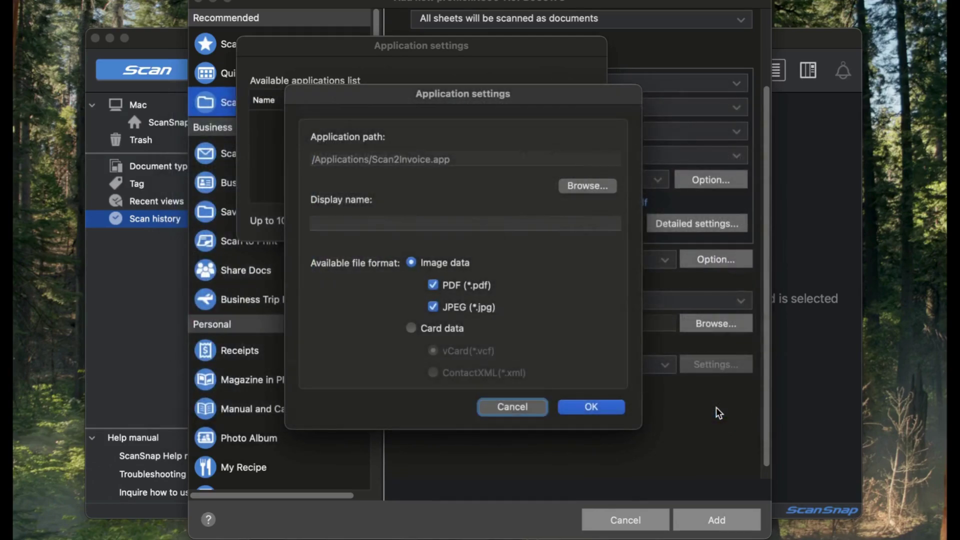
click(502, 223)
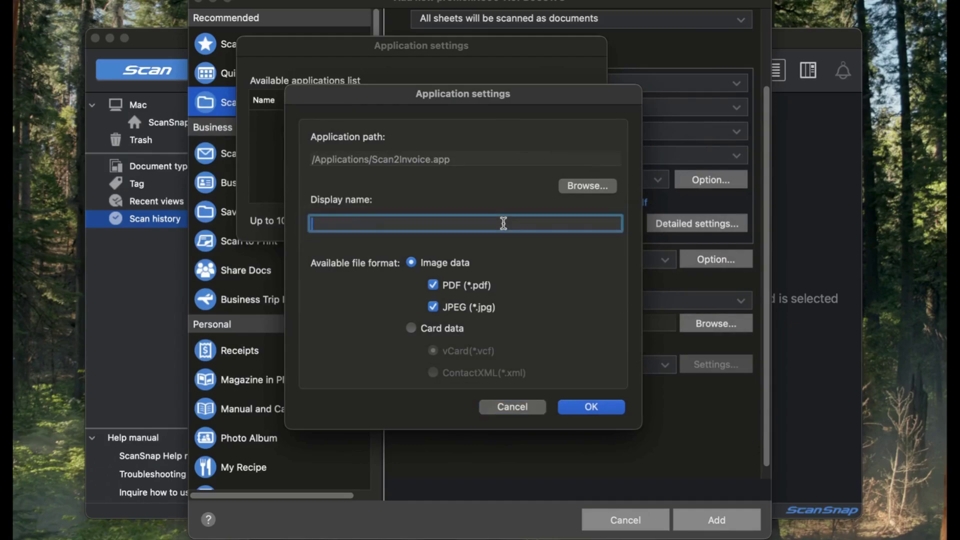
text(Scan2Invoice)
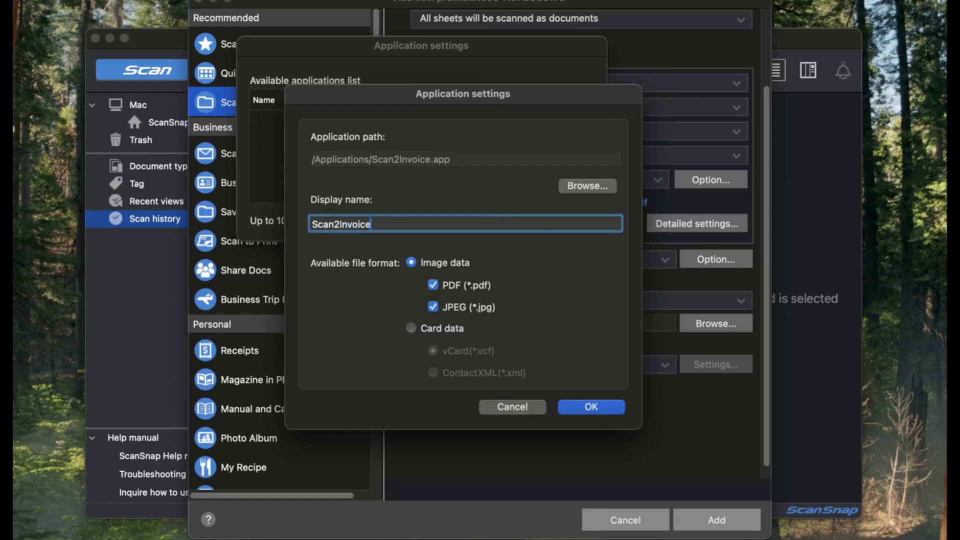
click(591, 406)
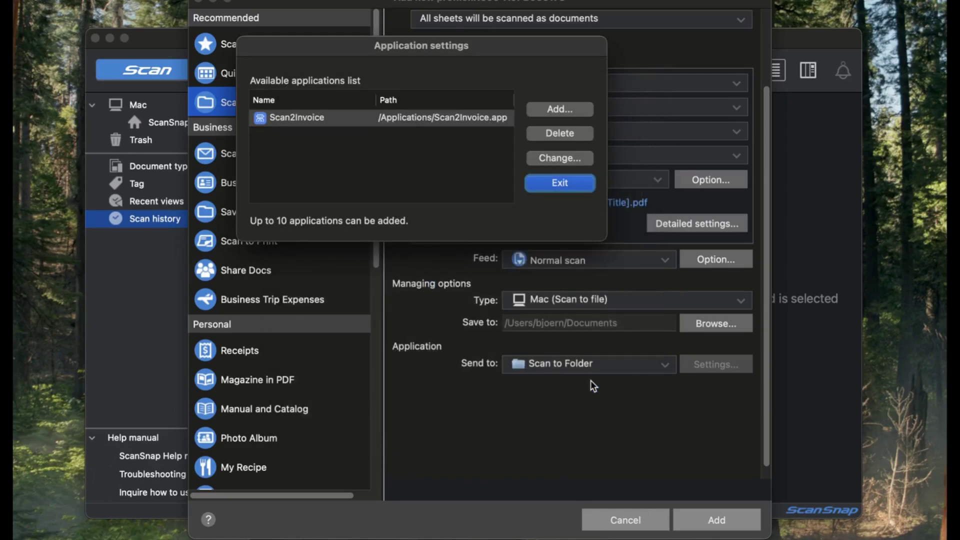
click(575, 184)
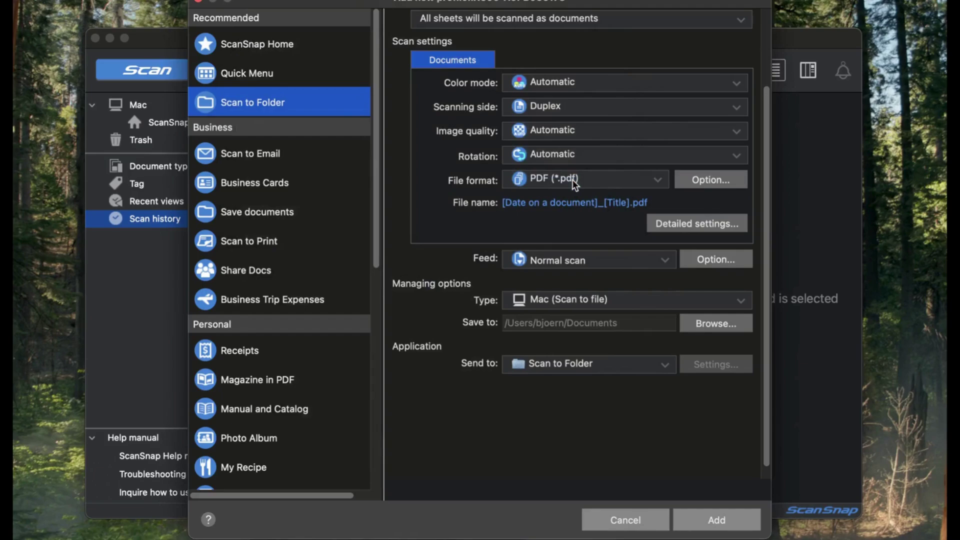
Set the profile's Send to destination to Scan2Invoice and add the profile
click(665, 366)
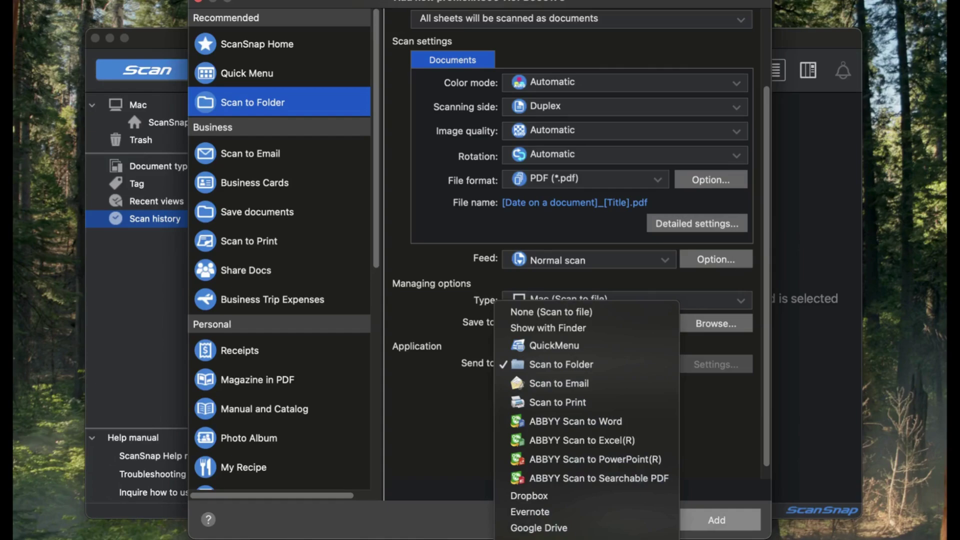
click(540, 537)
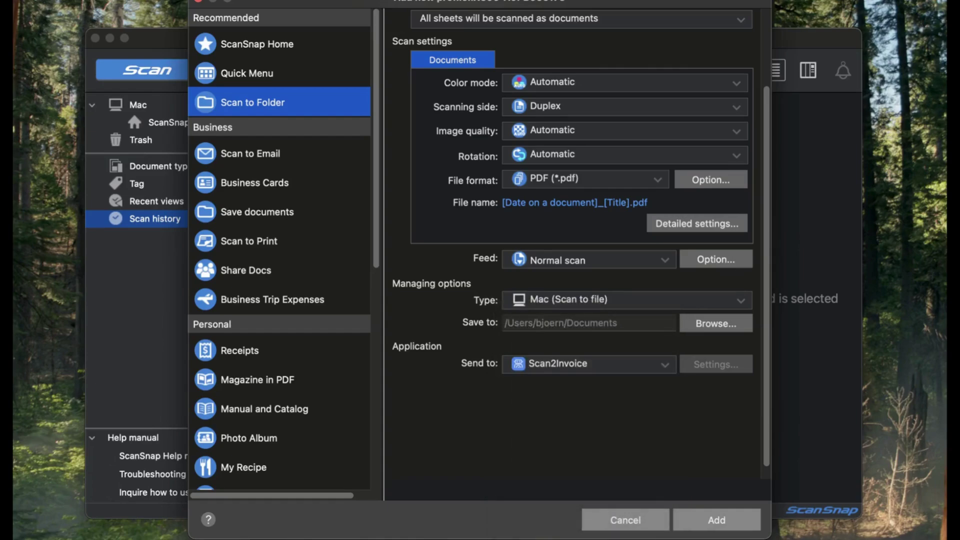
click(724, 529)
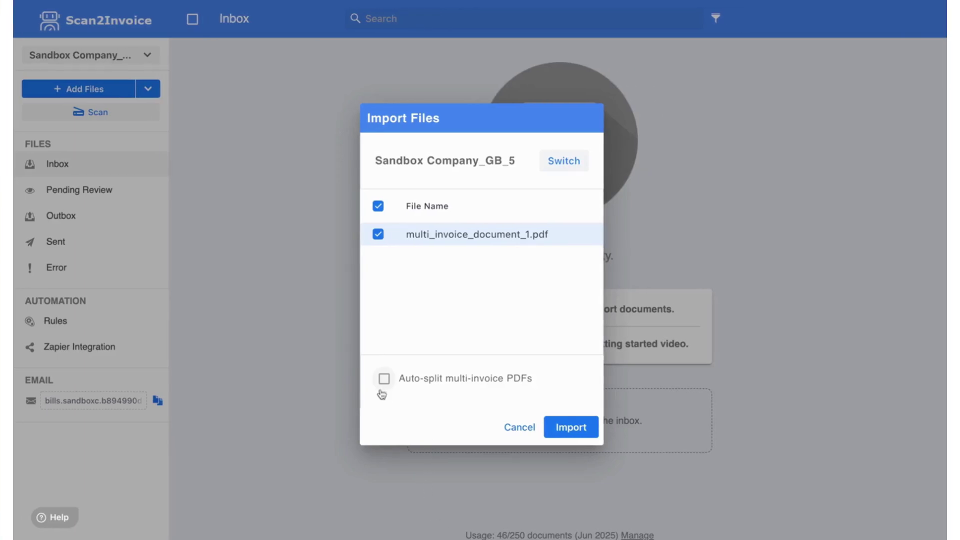
Tick Auto-split multi-invoice PDFs and import multi_invoice_document_1.pdf
click(384, 380)
click(570, 427)
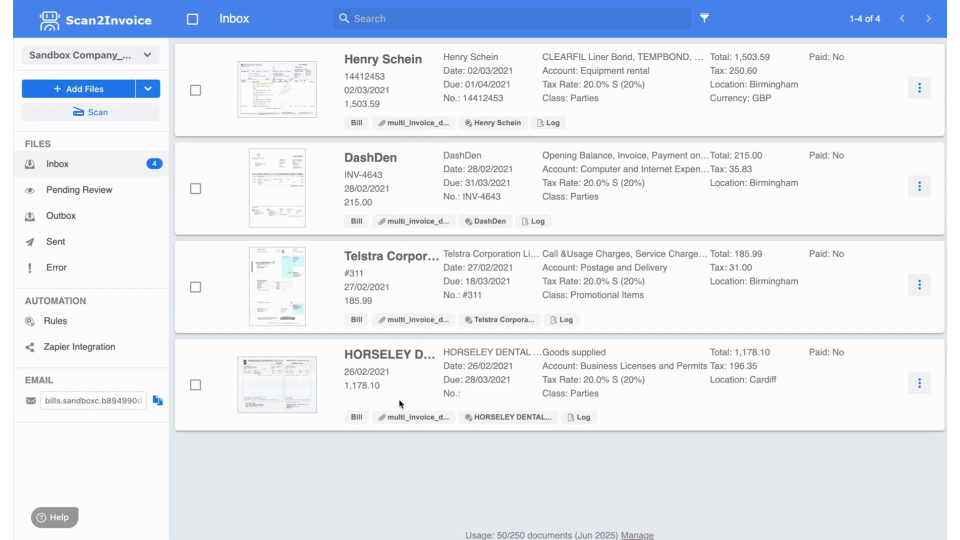
Open the Henry Schein invoice as a bill from its row's actions menu
click(921, 93)
click(897, 119)
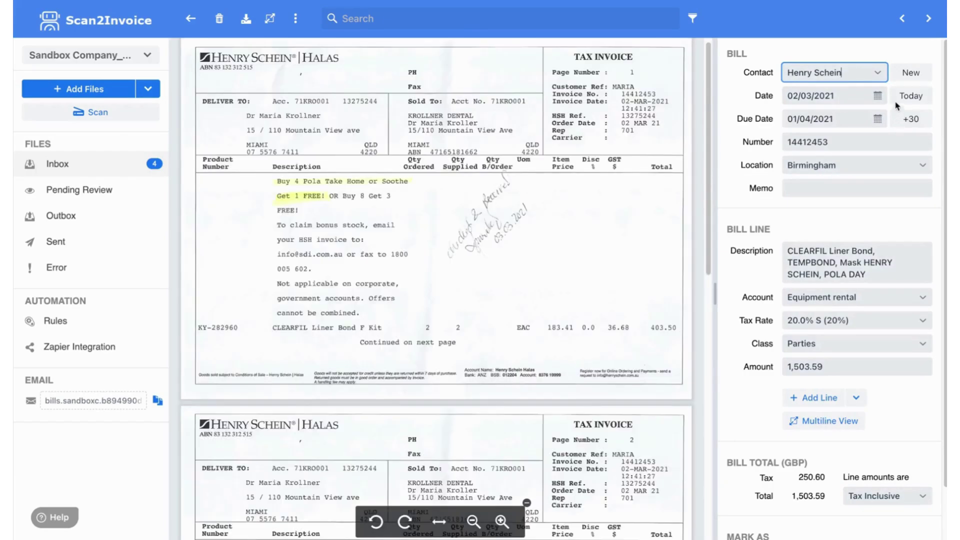
Review the Henry Schein bill's contact and details, then send it and open the next bill
click(882, 76)
click(884, 77)
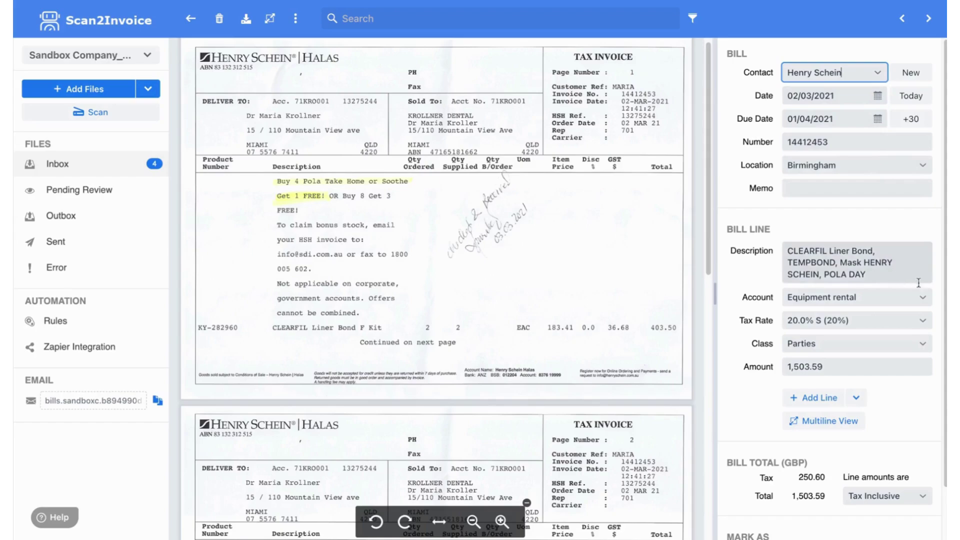
scroll(940, 295, down, 2)
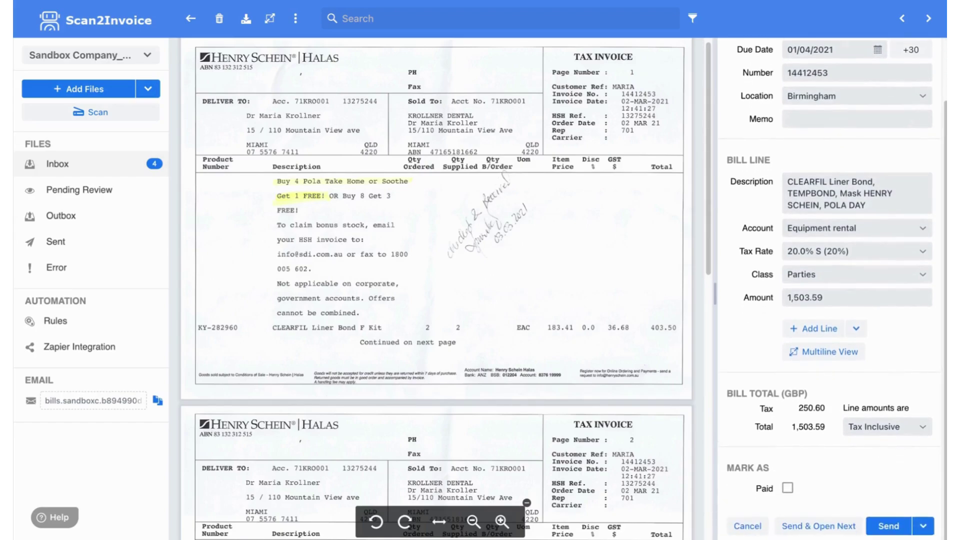
click(821, 533)
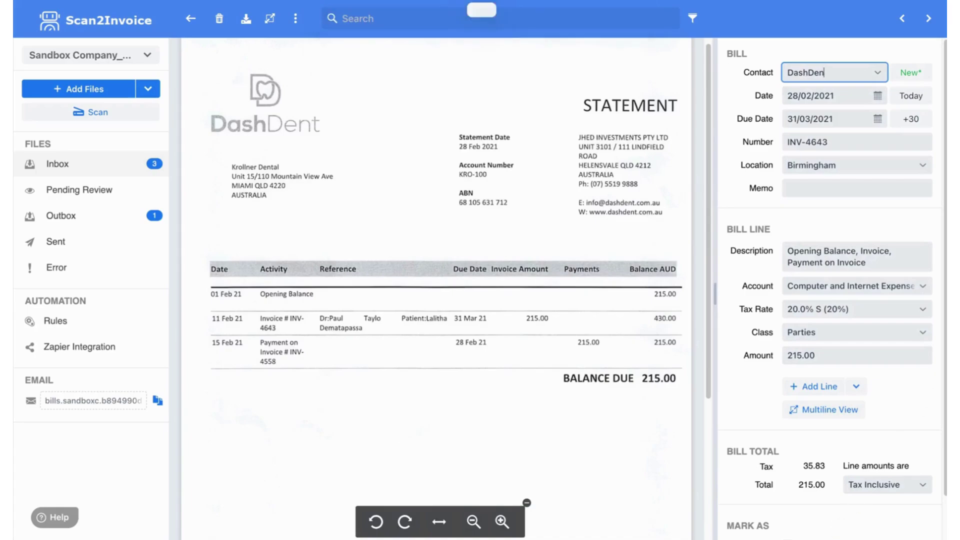
Send the DashDen, Telstra Corporation and HORSELEY DENTAL bills in turn
scroll(945, 251, down, 1)
scroll(945, 251, down, 1)
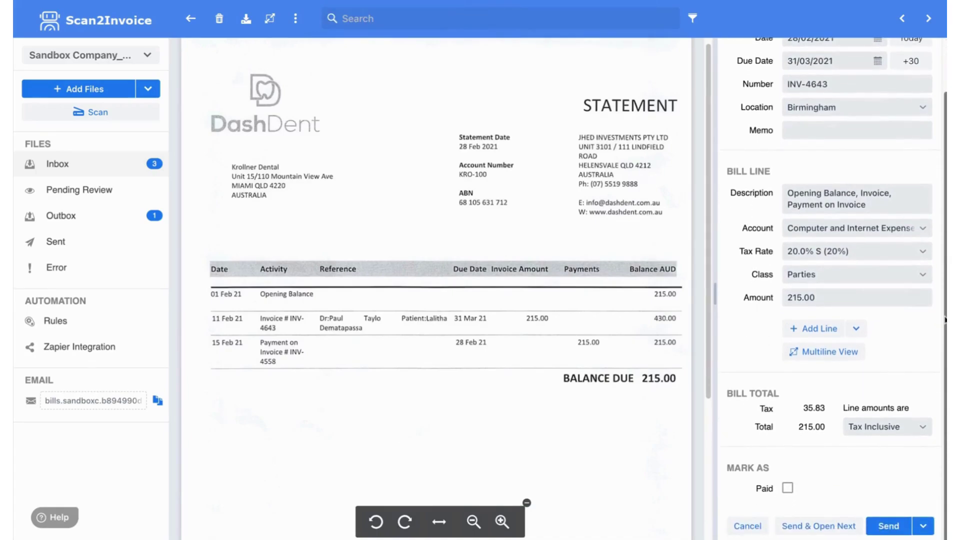
click(825, 522)
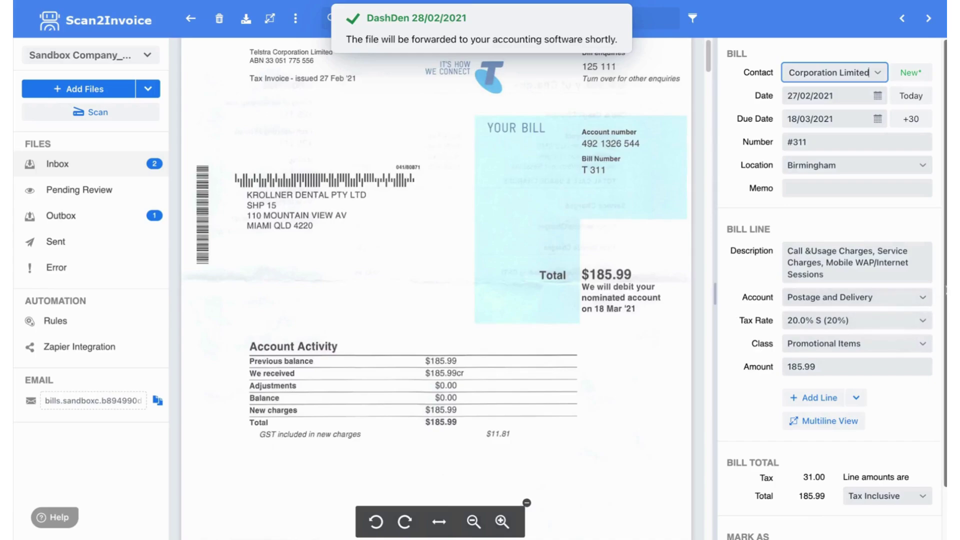
scroll(943, 294, down, 1)
scroll(945, 293, down, 3)
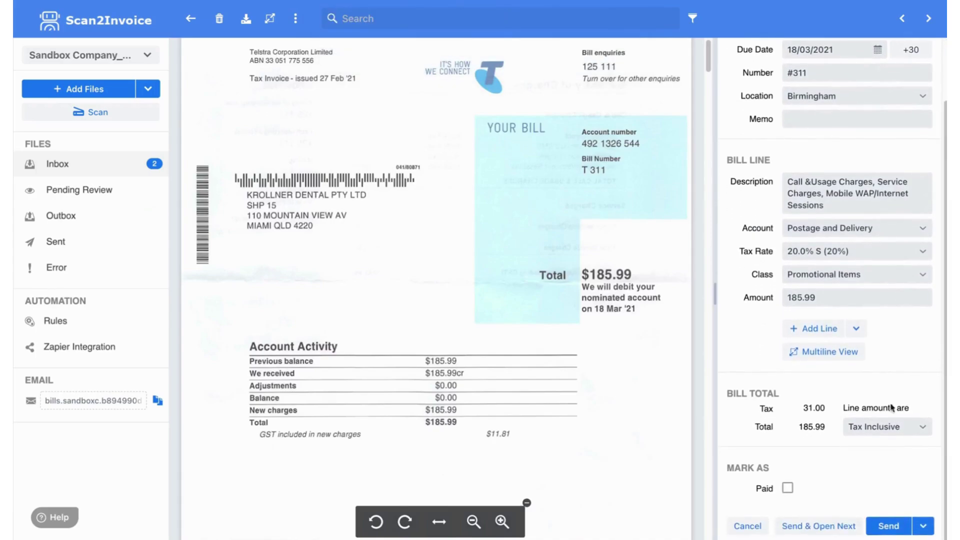
click(815, 525)
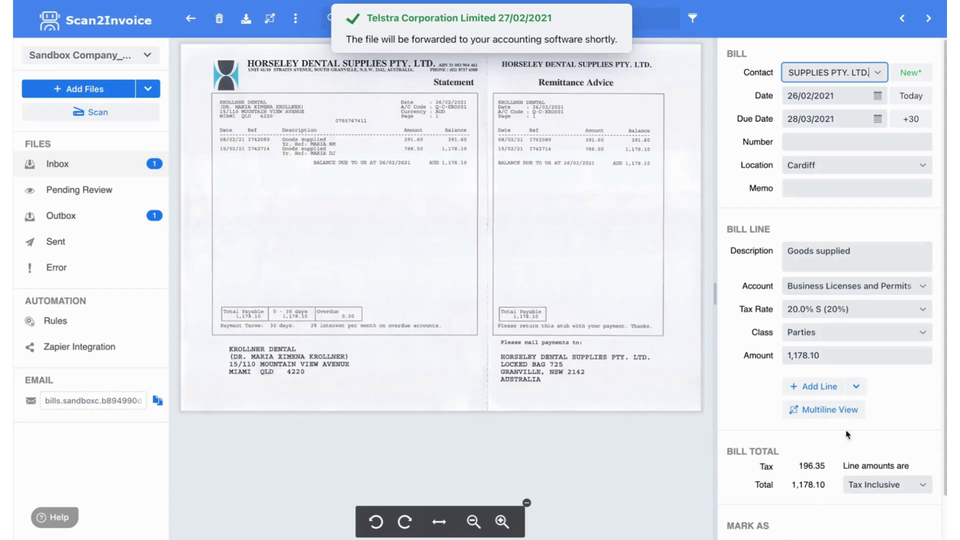
scroll(934, 310, down, 2)
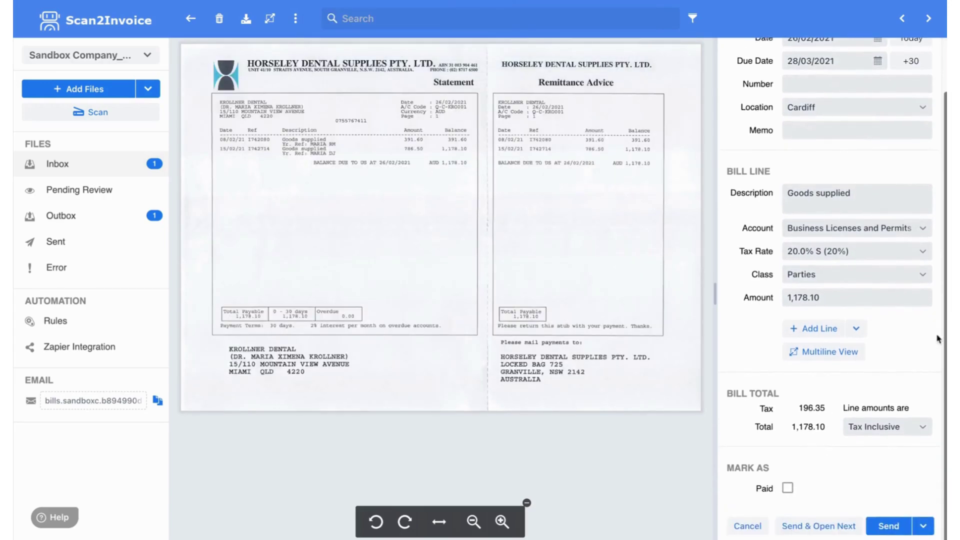
click(807, 531)
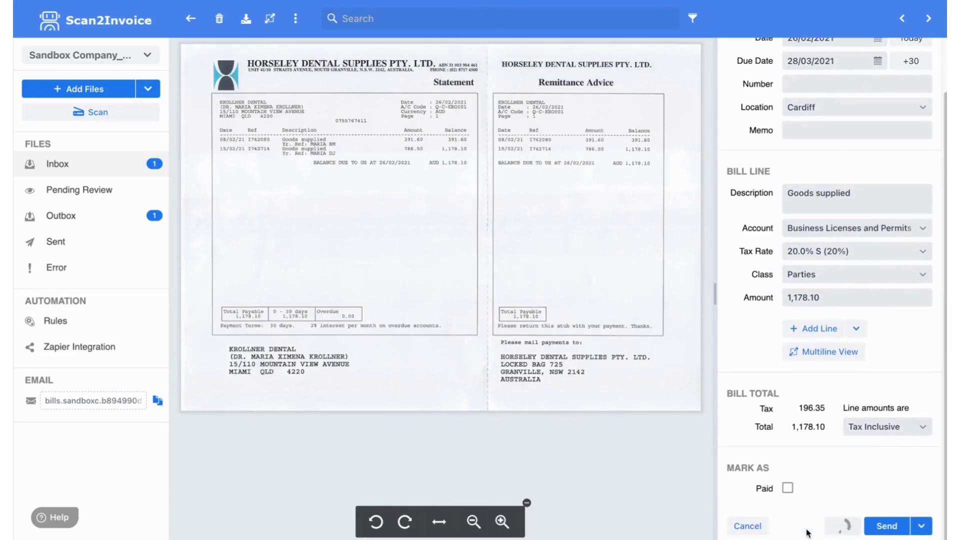